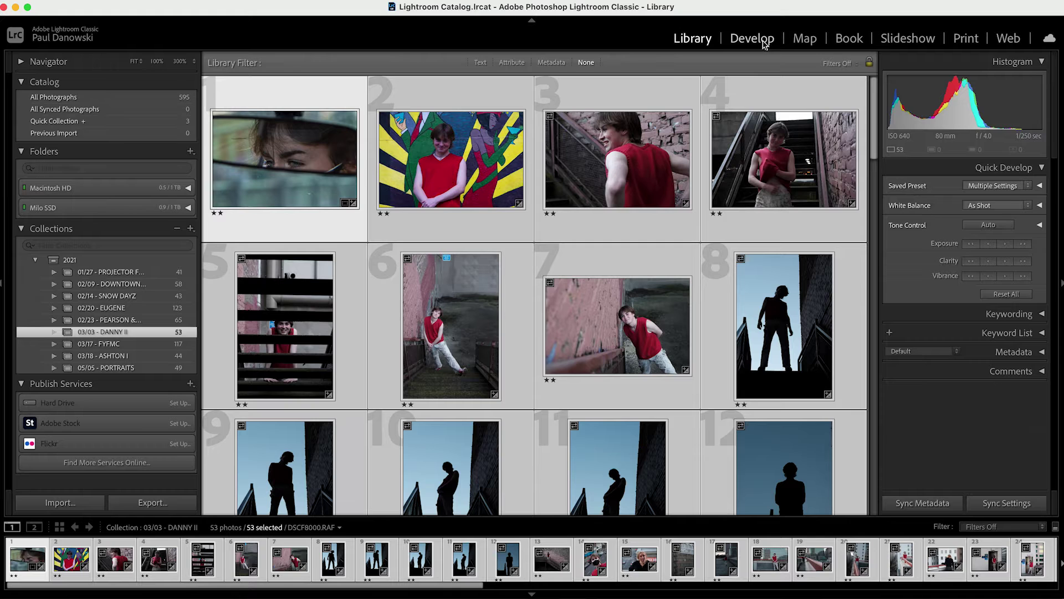
- Switch to the Develop module and expand the Presets panel to list the Color and Creative presets
{"action": "left_click", "coordinate": [763, 42]}
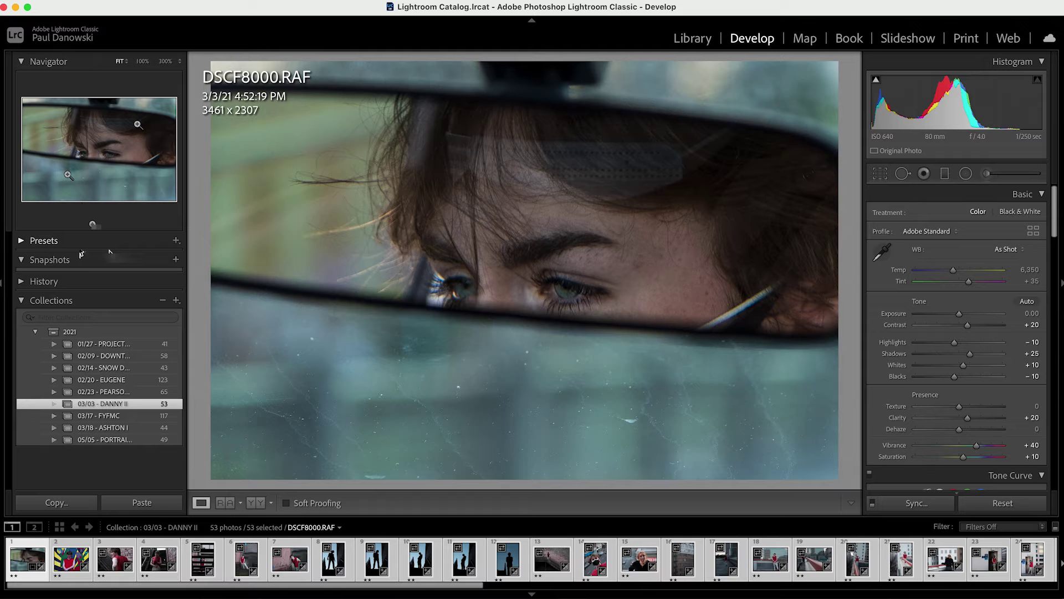
{"action": "left_click", "coordinate": [26, 243]}
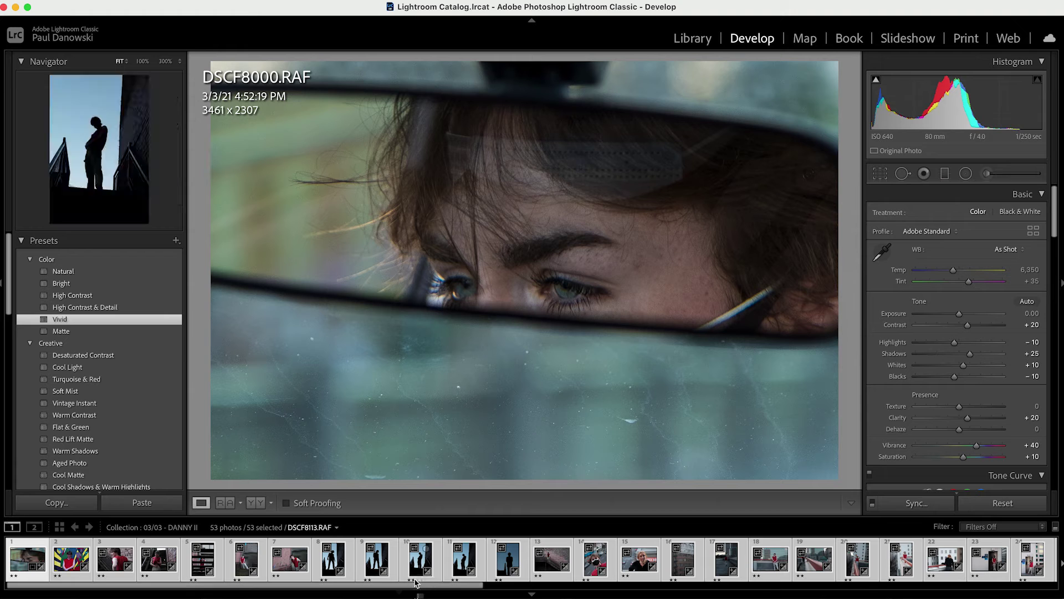
- Scroll the filmstrip and load DSCF8247.RAF, the rooftop shot of the man in red
{"action": "left_click_drag", "start_coordinate": [435, 587], "coordinate": [573, 580]}
{"action": "left_click", "coordinate": [431, 567]}
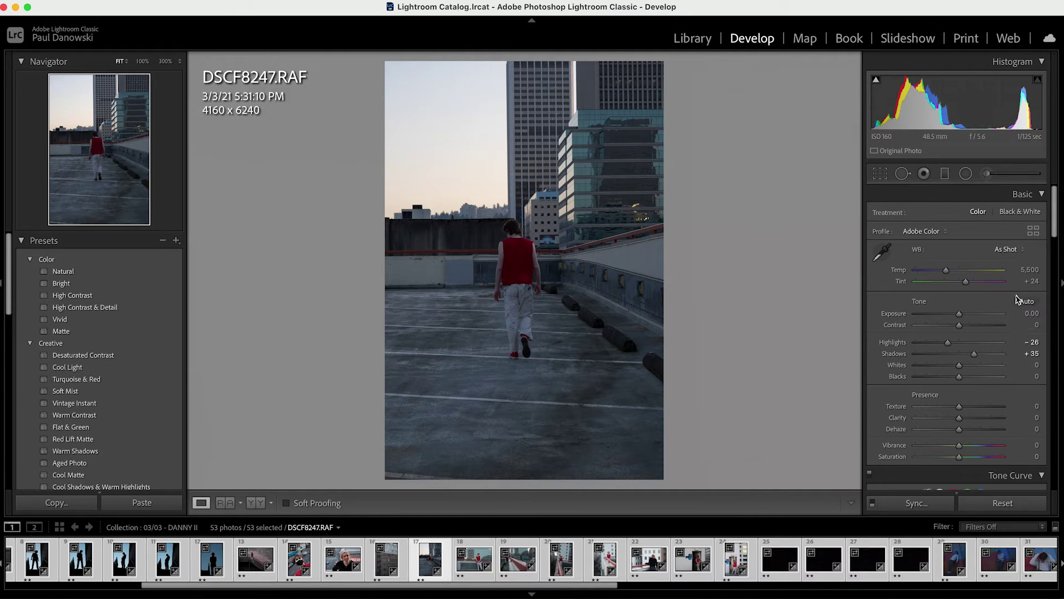
- Apply Auto tone, giving Highlights -78, Shadows +56, Whites +50 and Blacks -26
{"action": "left_click", "coordinate": [1027, 301]}
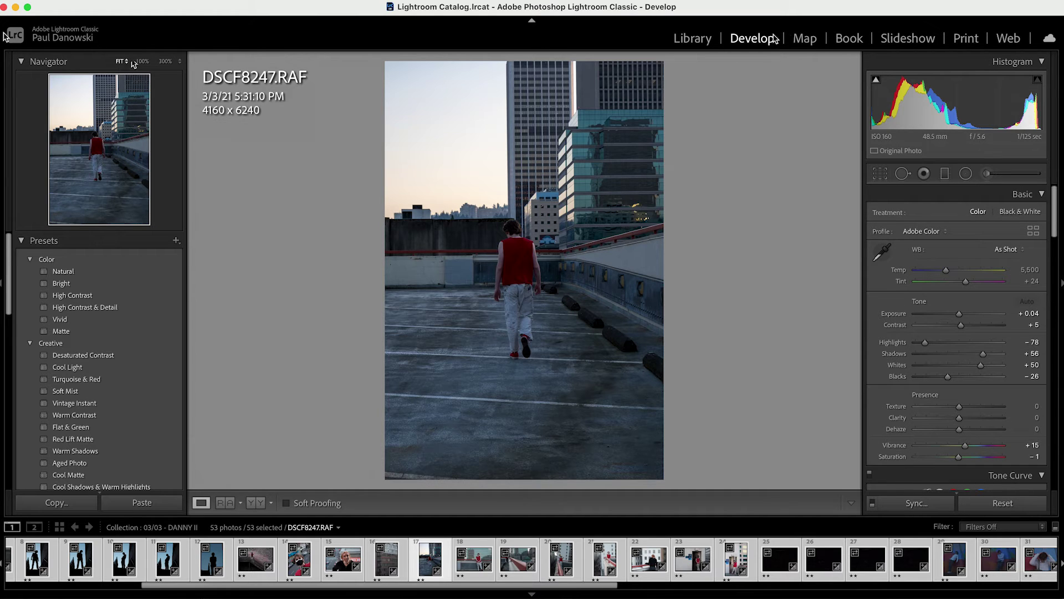
- Auto-straighten the photo by 0.66° and trim the crop's right and bottom edges
{"action": "left_click", "coordinate": [880, 173]}
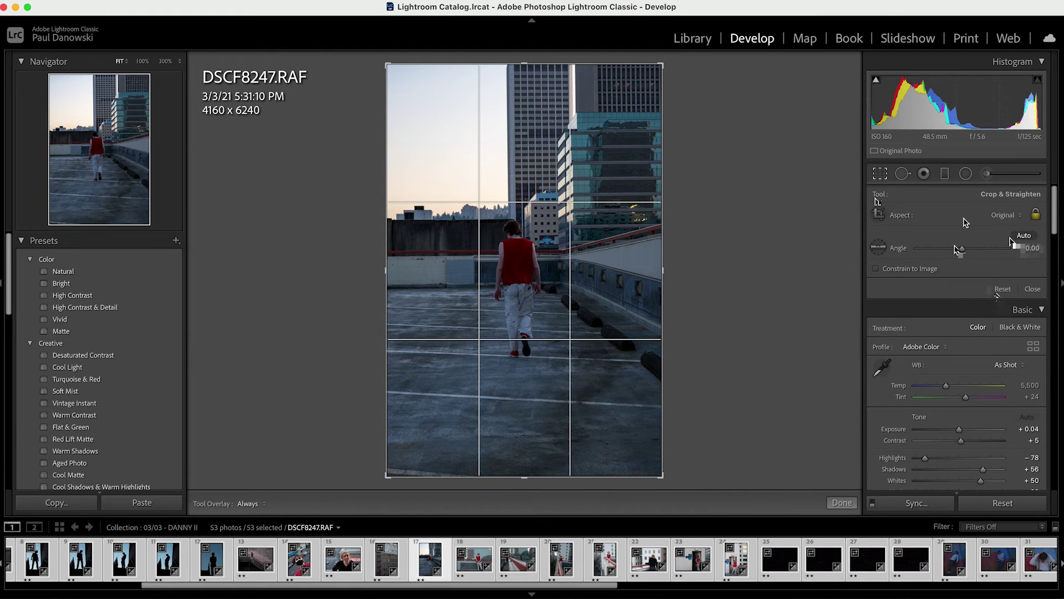
{"action": "mouse_move", "coordinate": [960, 248]}
{"action": "left_mouse_down"}
{"action": "mouse_move", "coordinate": [971, 251]}
{"action": "mouse_move", "coordinate": [962, 252]}
{"action": "left_mouse_up"}
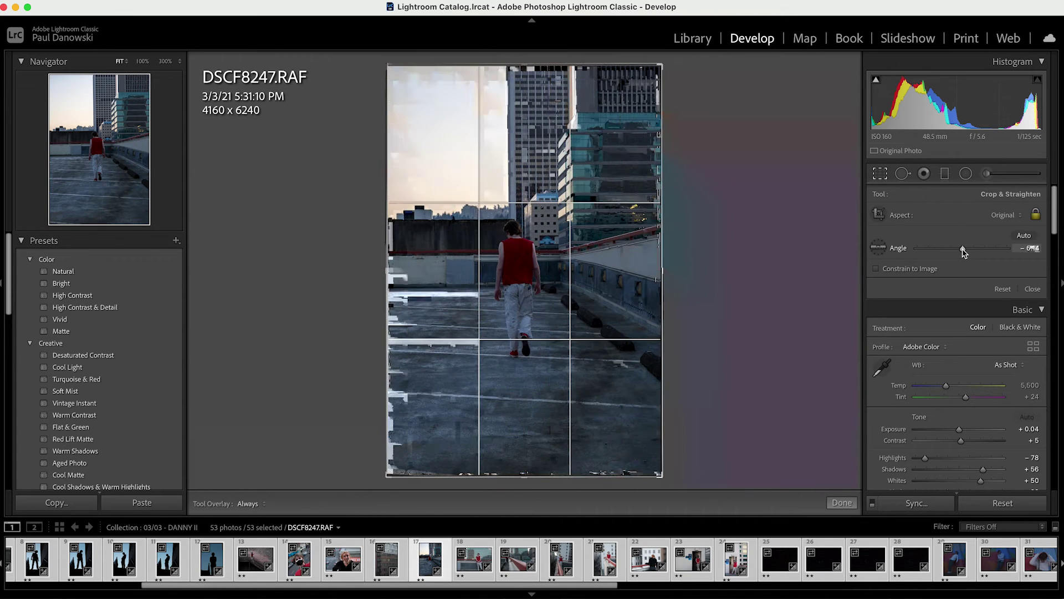
{"action": "left_click", "coordinate": [1023, 235]}
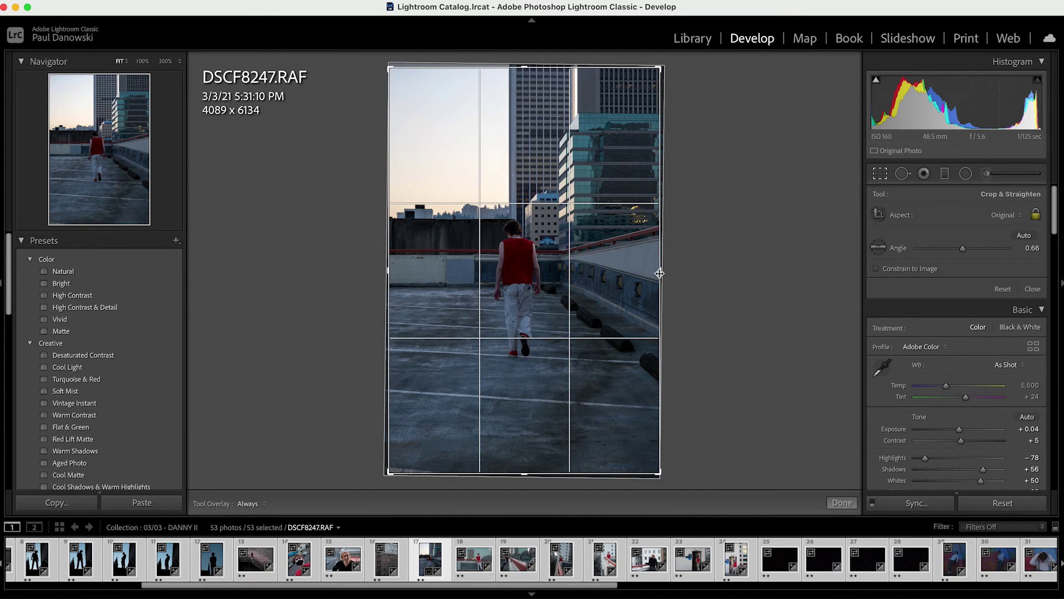
{"action": "left_click_drag", "start_coordinate": [660, 273], "coordinate": [626, 309]}
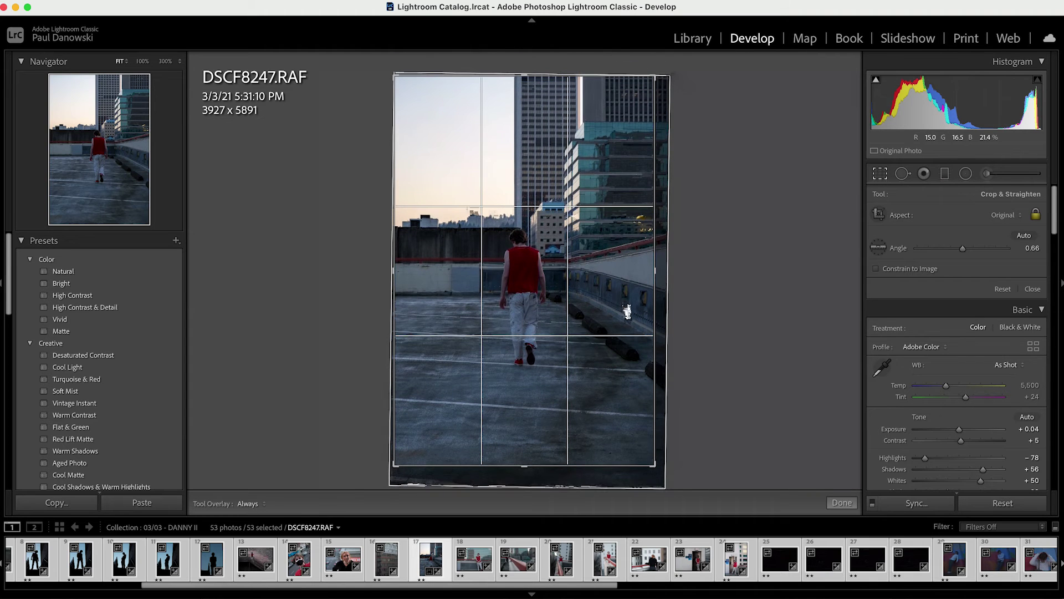
{"action": "left_click_drag", "start_coordinate": [526, 463], "coordinate": [528, 452]}
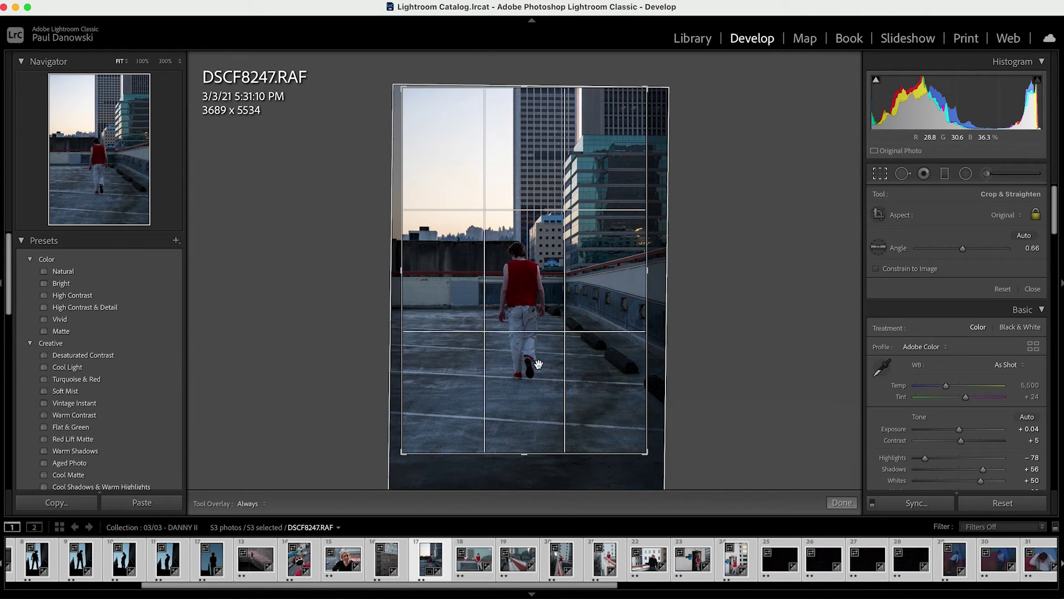
{"action": "key", "text": "Return"}
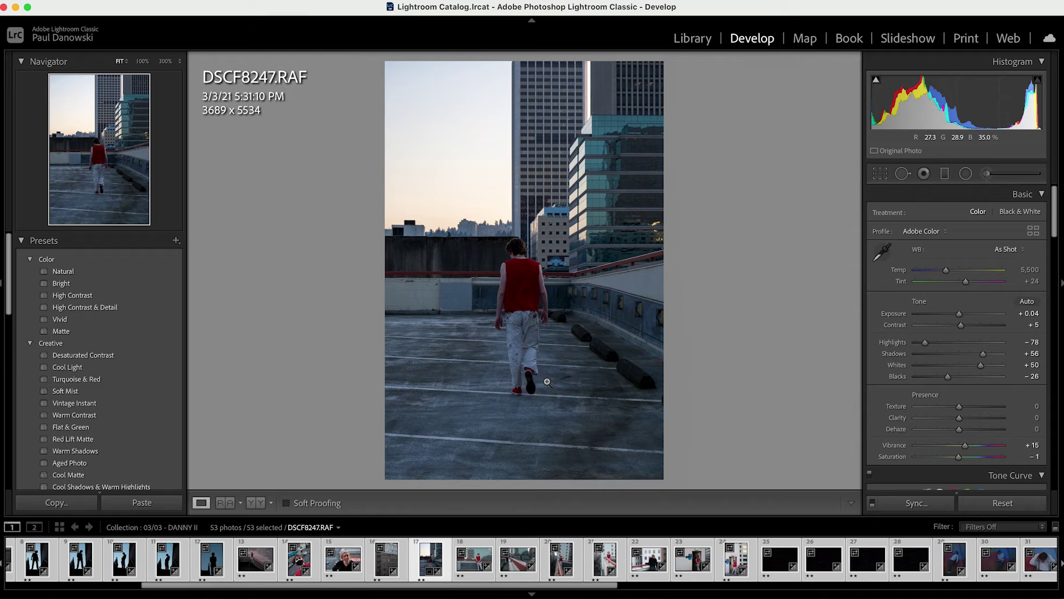
- Widen the crop to nearly the full frame and nudge the image down, ending at 3927 x 5891
{"action": "left_click", "coordinate": [880, 174]}
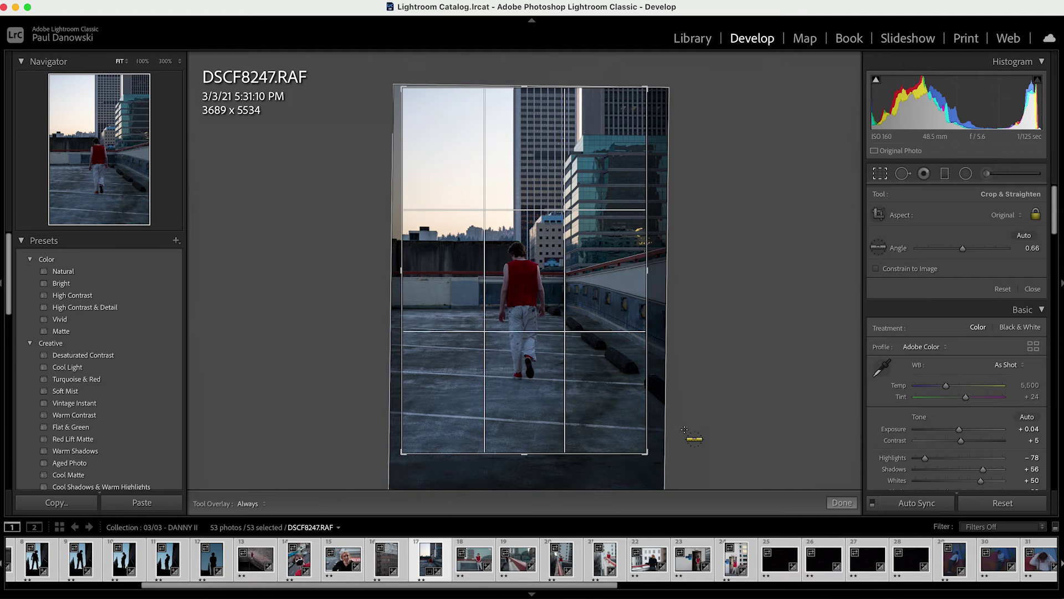
{"action": "left_click_drag", "start_coordinate": [691, 434], "coordinate": [665, 470]}
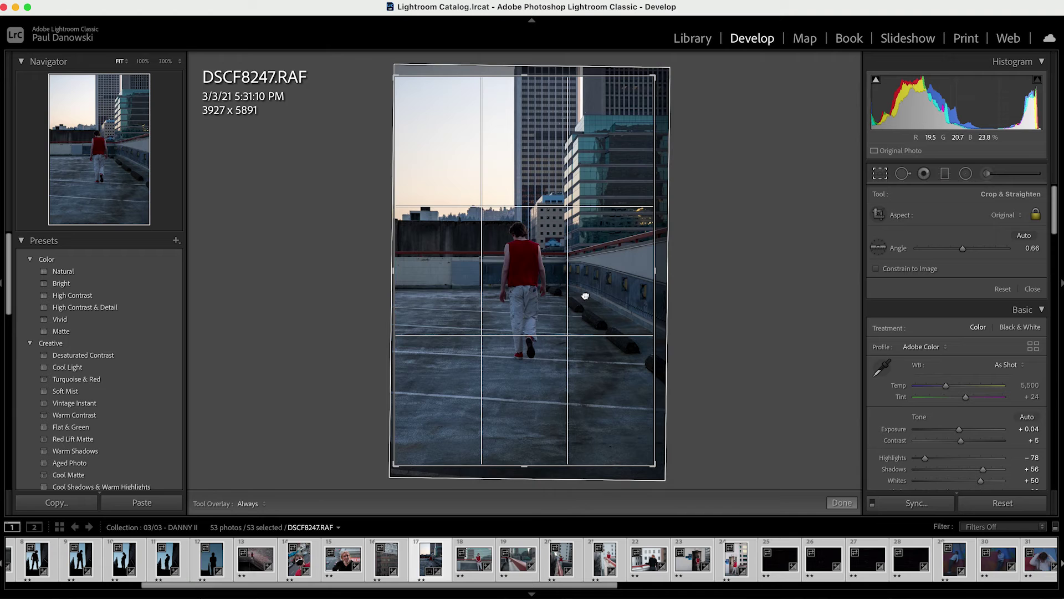
{"action": "left_click_drag", "start_coordinate": [585, 298], "coordinate": [582, 309]}
{"action": "key", "text": "Return"}
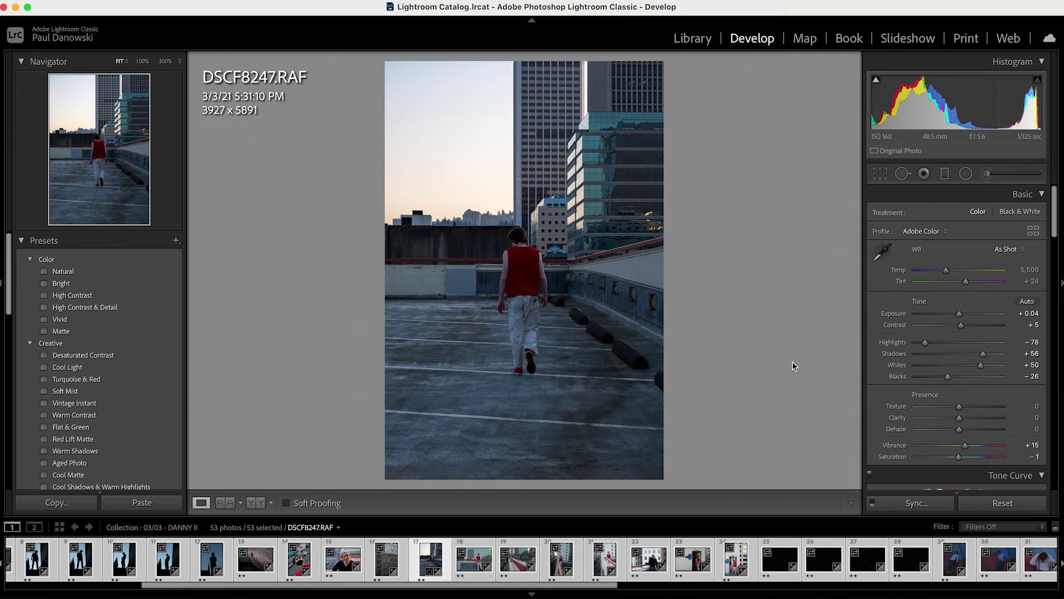
- Set Exposure +0.50, Highlights -61, Whites +68 and Blacks -36 in the Basic panel
{"action": "scroll", "coordinate": [937, 327], "scroll_direction": "down", "scroll_amount": 1}
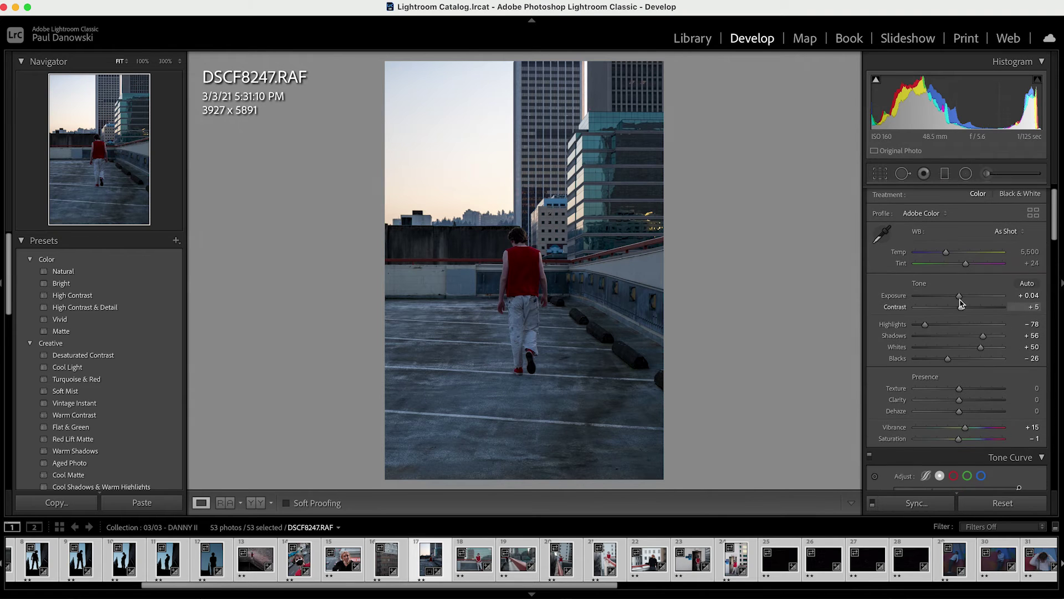
{"action": "left_click_drag", "start_coordinate": [958, 298], "coordinate": [1023, 305]}
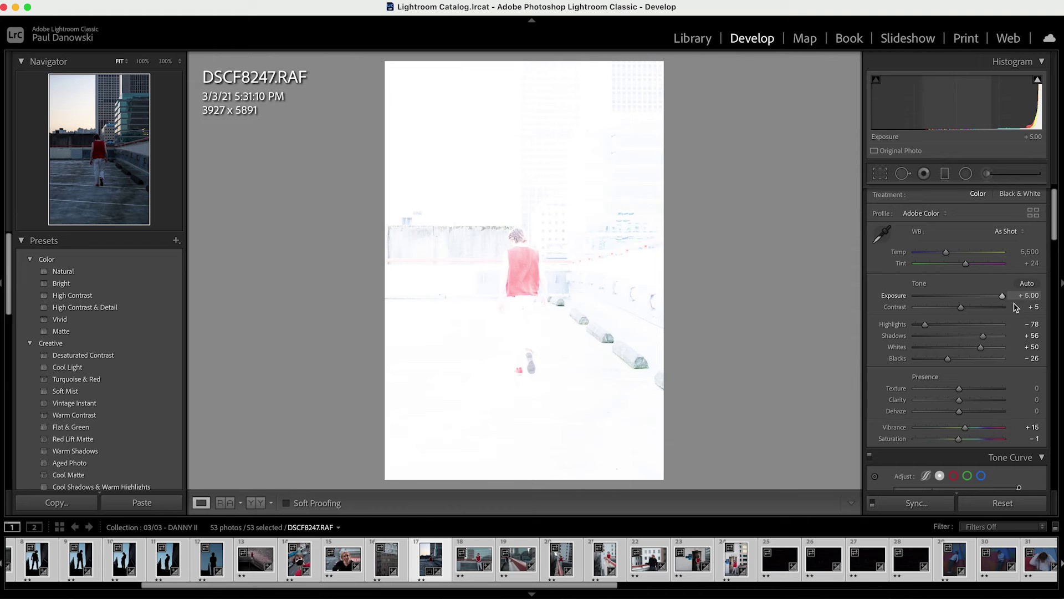
{"action": "left_click_drag", "start_coordinate": [1015, 308], "coordinate": [963, 304]}
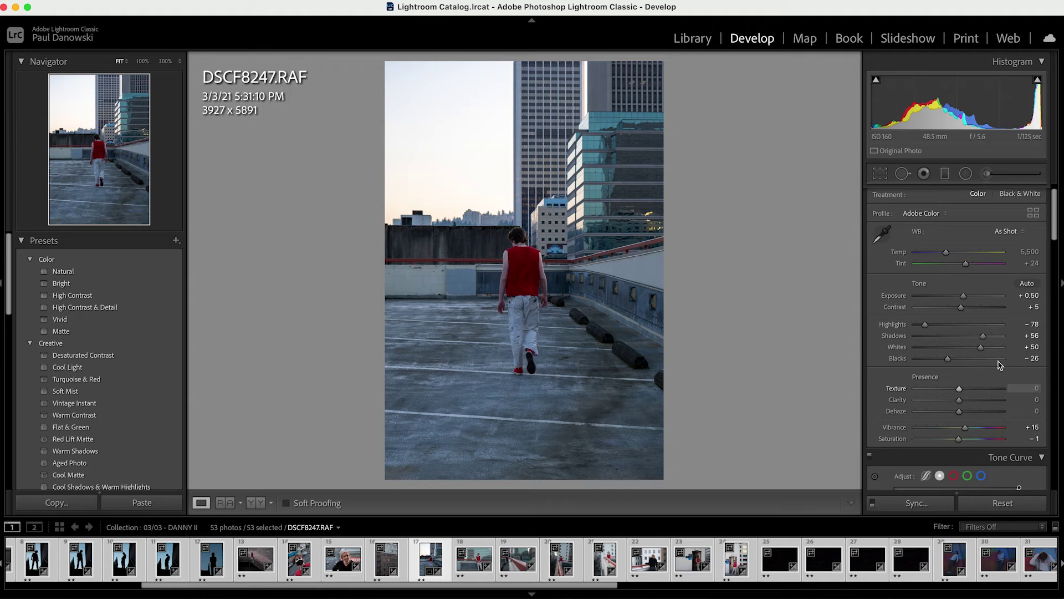
{"action": "scroll", "coordinate": [939, 310], "scroll_direction": "down", "scroll_amount": 2}
{"action": "mouse_move", "coordinate": [927, 305]}
{"action": "left_mouse_down"}
{"action": "mouse_move", "coordinate": [990, 305]}
{"action": "mouse_move", "coordinate": [915, 304]}
{"action": "mouse_move", "coordinate": [954, 305]}
{"action": "mouse_move", "coordinate": [932, 304]}
{"action": "left_mouse_up"}
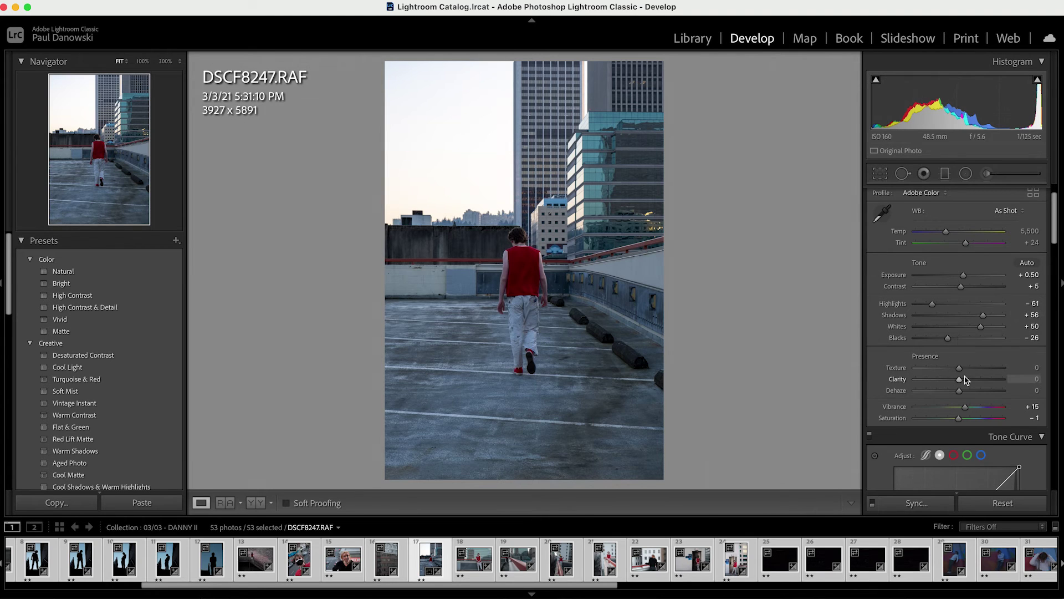
{"action": "scroll", "coordinate": [982, 324], "scroll_direction": "down", "scroll_amount": 1}
{"action": "left_click_drag", "start_coordinate": [982, 327], "coordinate": [945, 342]}
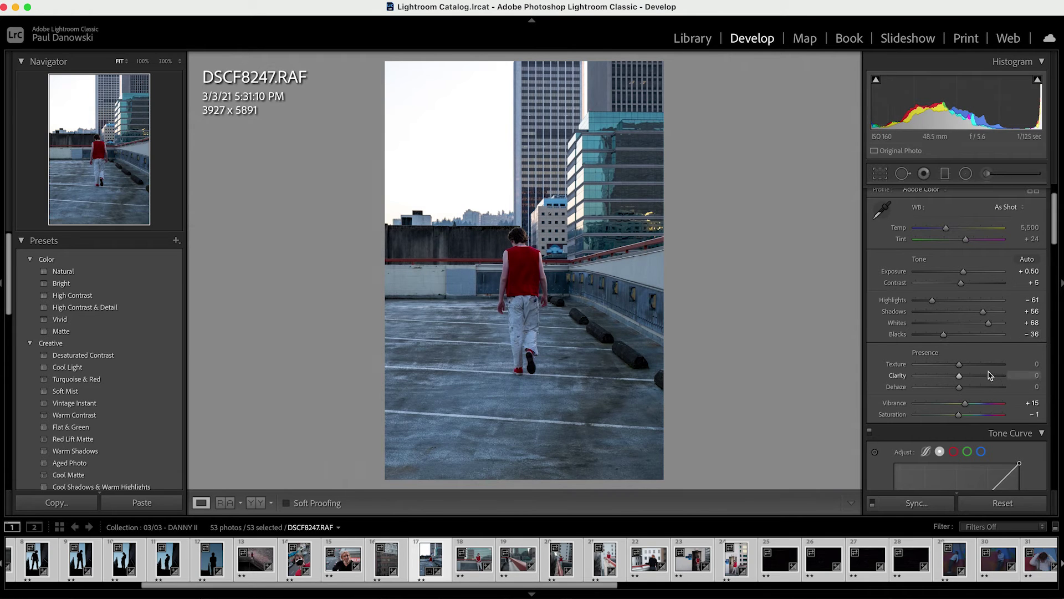
{"action": "scroll", "coordinate": [1010, 370], "scroll_direction": "down", "scroll_amount": 3}
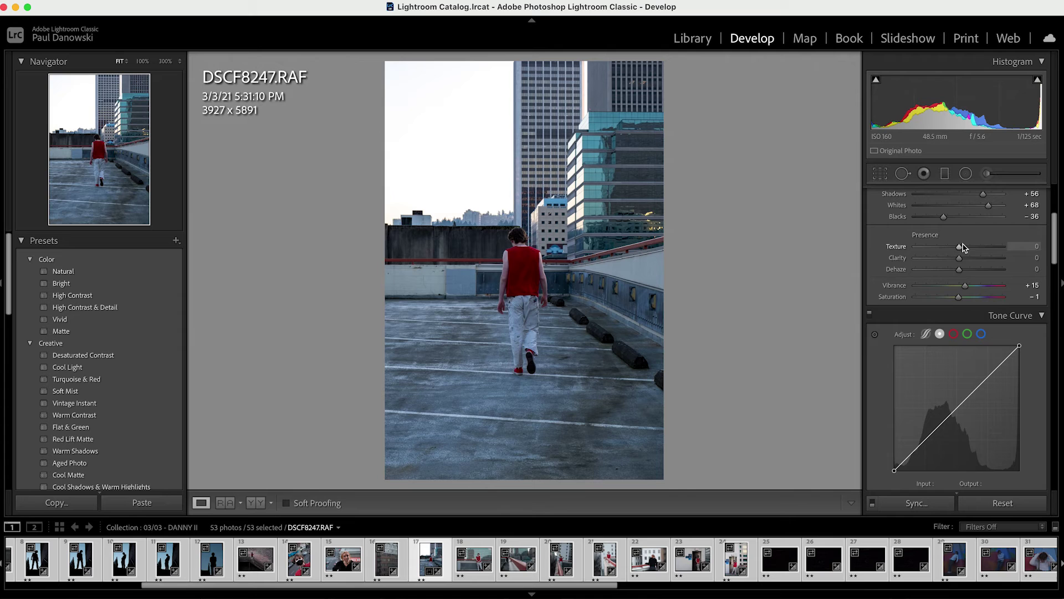
{"action": "scroll", "coordinate": [989, 294], "scroll_direction": "down", "scroll_amount": 5}
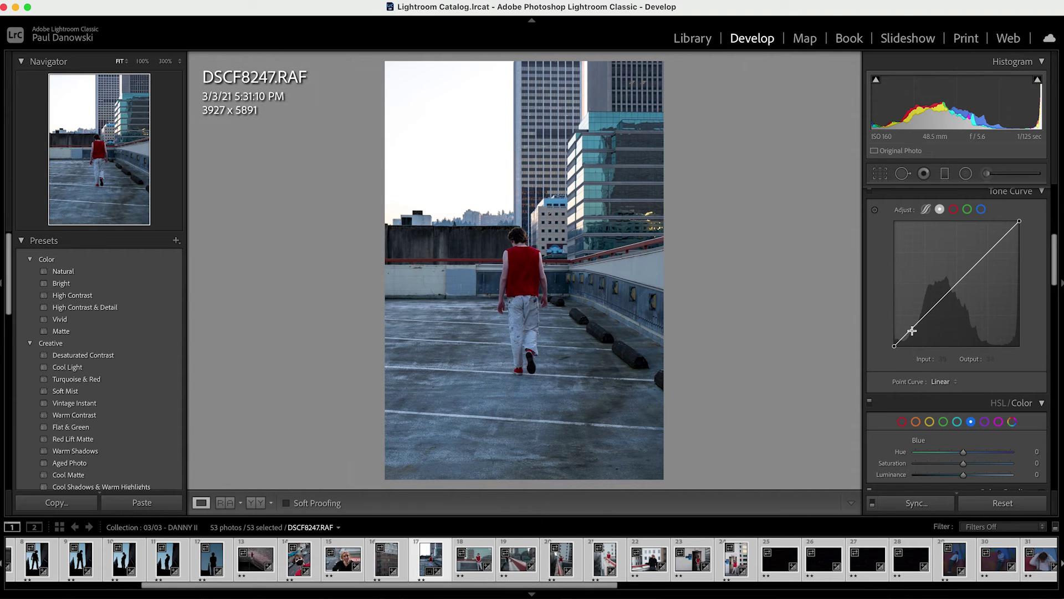
- Try a master tone curve and undo it, then pull red down in shadows and up in highlights
{"action": "left_click_drag", "start_coordinate": [912, 331], "coordinate": [915, 333]}
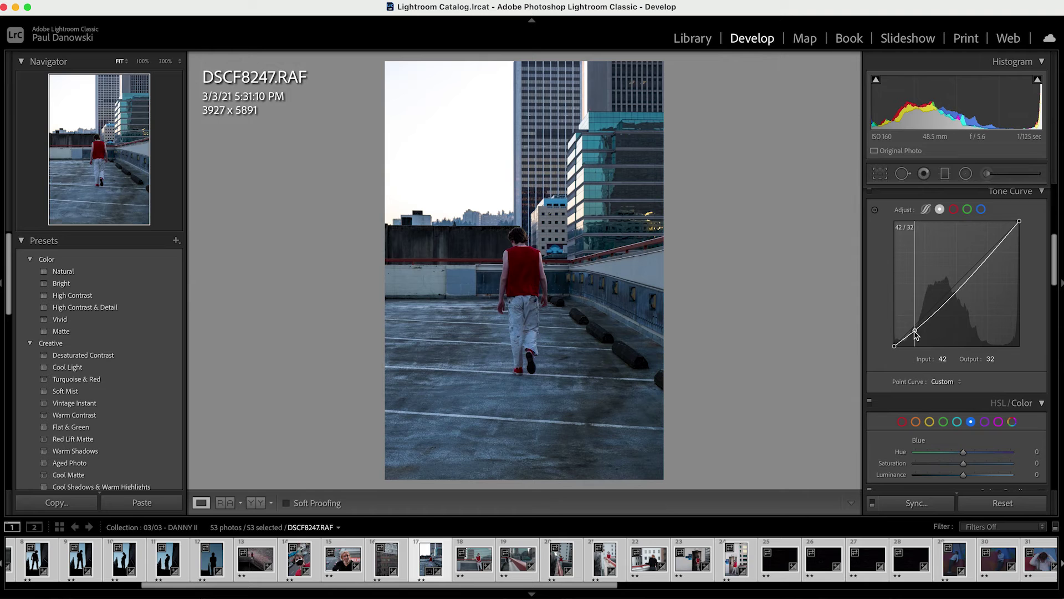
{"action": "mouse_move", "coordinate": [981, 264]}
{"action": "left_mouse_down"}
{"action": "mouse_move", "coordinate": [981, 247]}
{"action": "mouse_move", "coordinate": [992, 277]}
{"action": "mouse_move", "coordinate": [967, 247]}
{"action": "mouse_move", "coordinate": [977, 255]}
{"action": "left_mouse_up"}
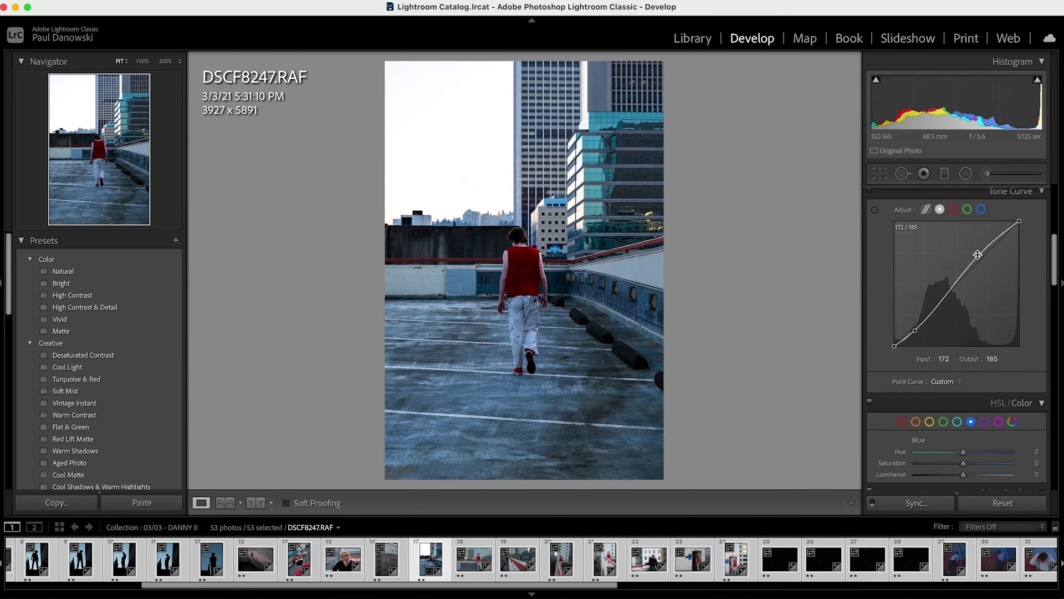
{"action": "key", "text": "super+z"}
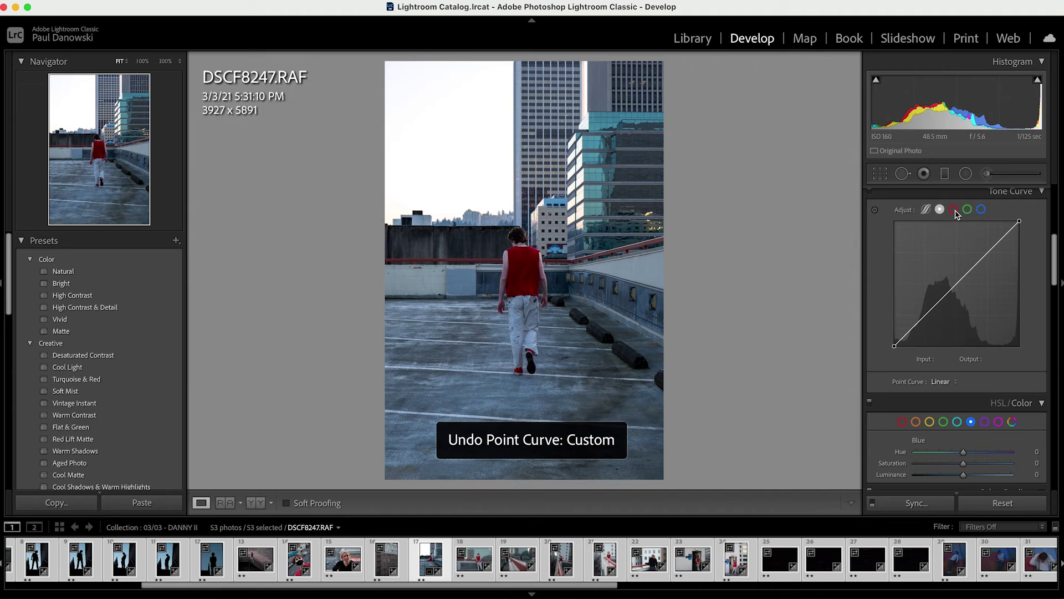
{"action": "left_click", "coordinate": [954, 211]}
{"action": "left_click_drag", "start_coordinate": [922, 317], "coordinate": [922, 324]}
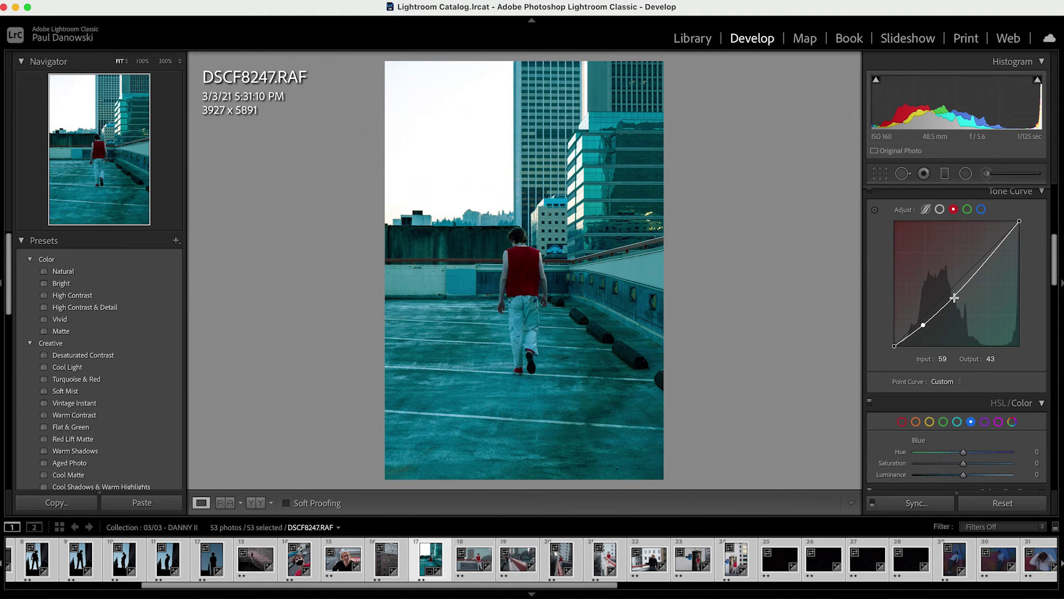
{"action": "left_click_drag", "start_coordinate": [980, 271], "coordinate": [978, 244]}
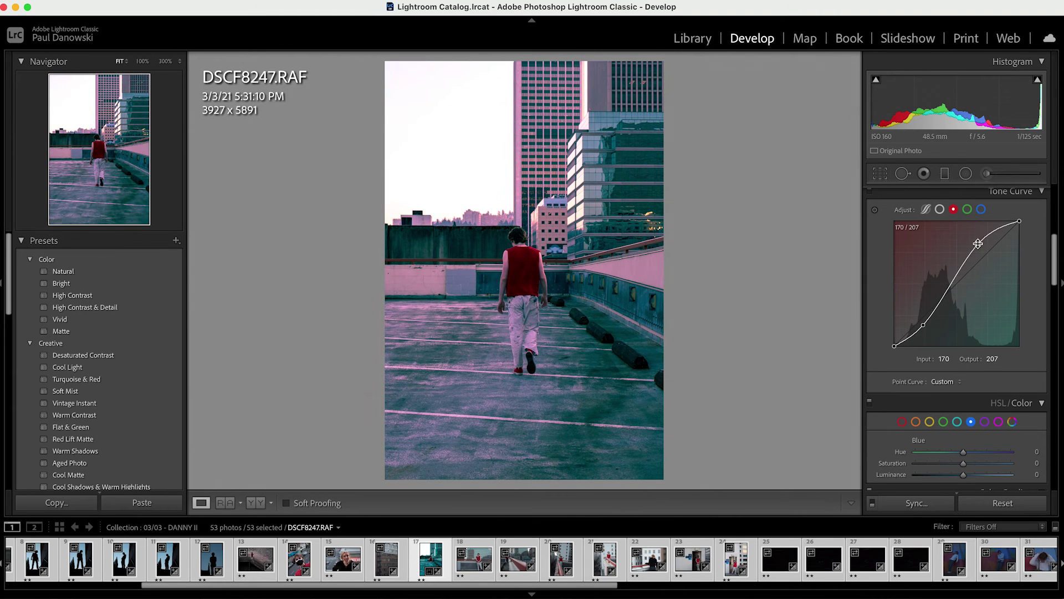
- Shape the green channel curve, then undo the channel edits back to a Linear curve
{"action": "left_click", "coordinate": [967, 210]}
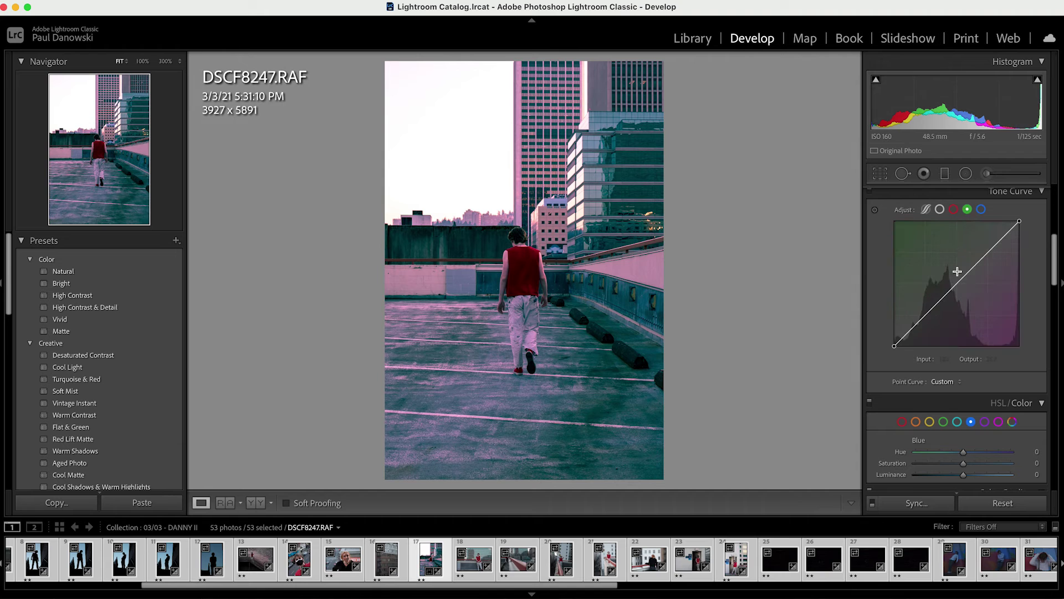
{"action": "left_click_drag", "start_coordinate": [932, 323], "coordinate": [927, 325]}
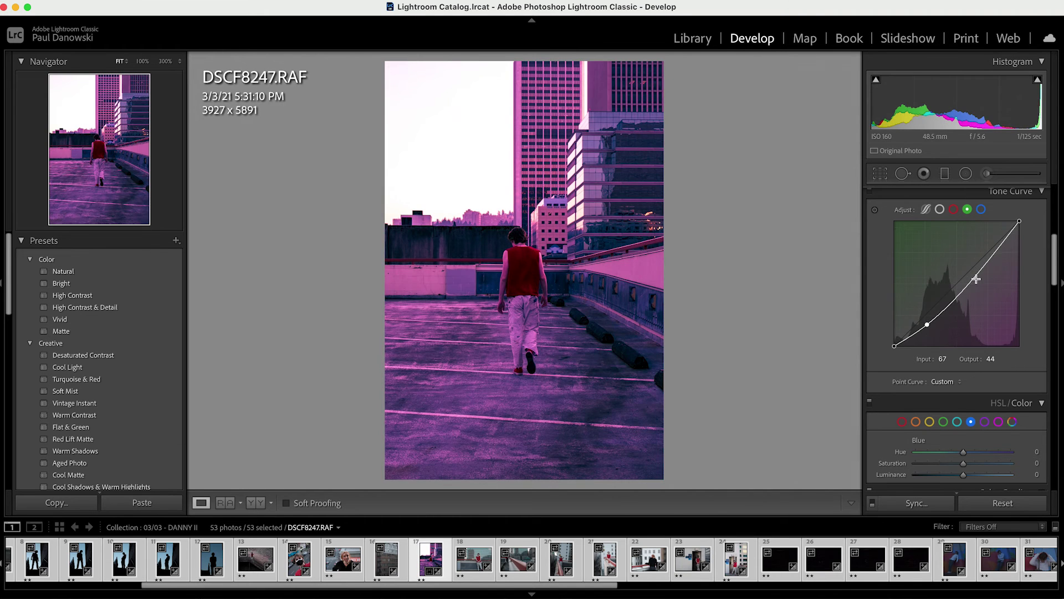
{"action": "left_click_drag", "start_coordinate": [972, 271], "coordinate": [968, 260]}
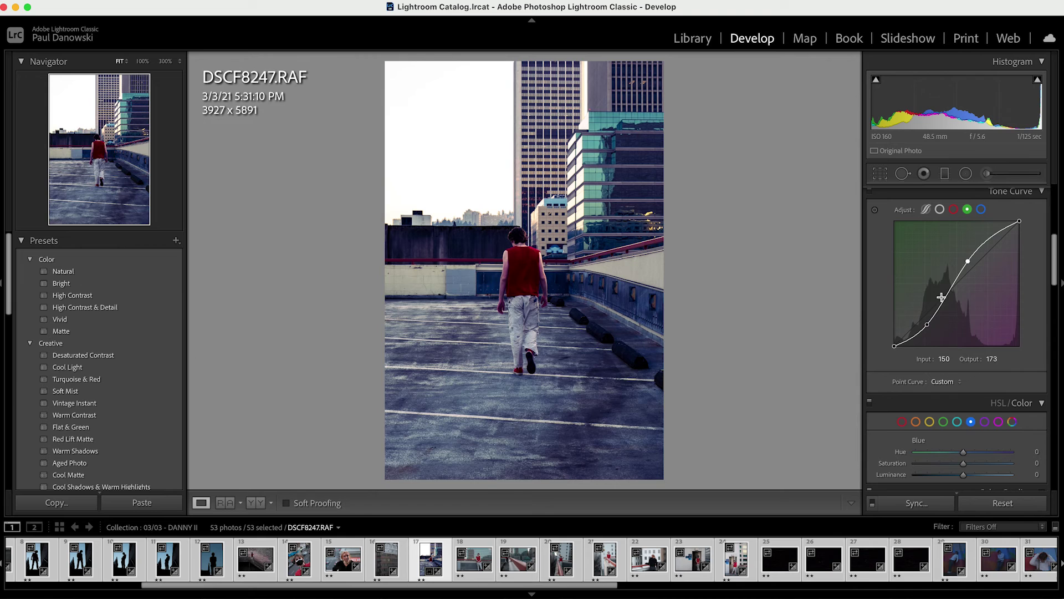
{"action": "left_click_drag", "start_coordinate": [947, 297], "coordinate": [944, 295]}
{"action": "key", "text": "super+z"}
{"action": "key", "text": "super+z"}
{"action": "key", "text": "super+z"}
{"action": "key", "text": "super+z"}
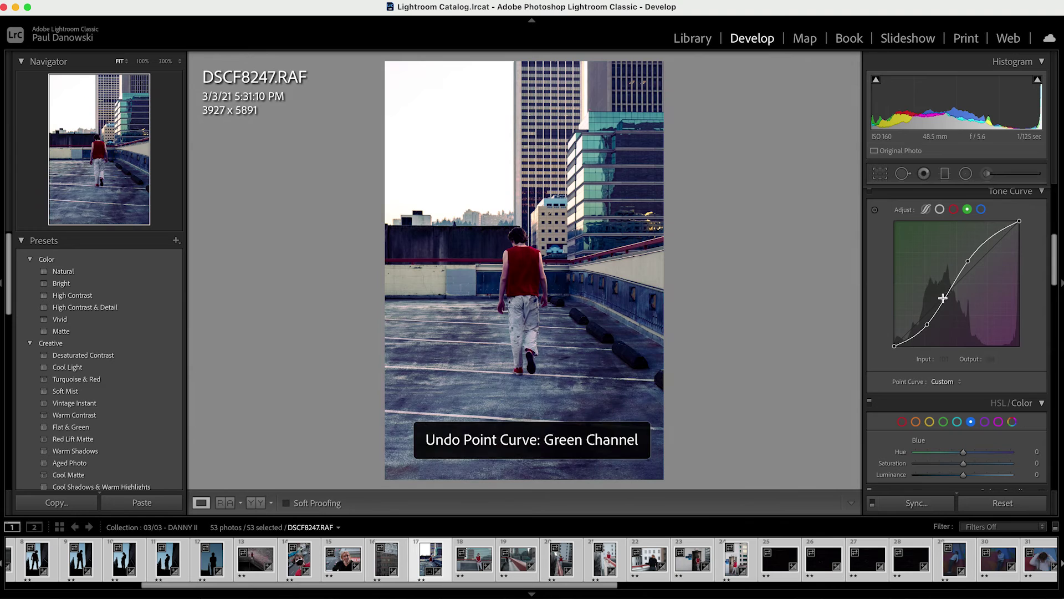
{"action": "key", "text": "super+z"}
{"action": "key", "text": "super+z"}
{"action": "key", "text": "super+z"}
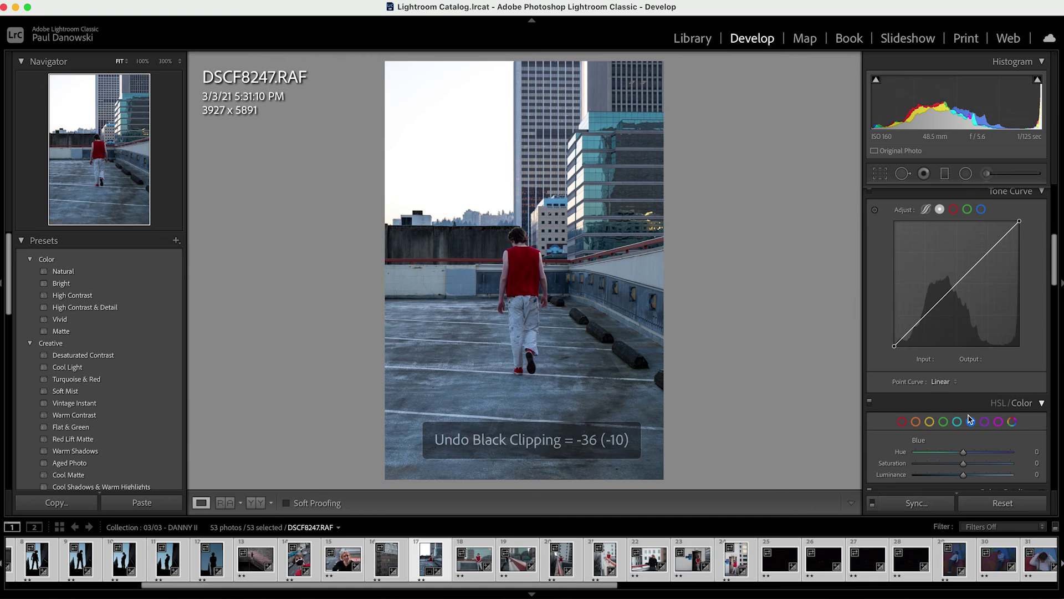
- Boost Red saturation to +27 in HSL and fine-tune the Red hue, checking the vest at 100%
{"action": "scroll", "coordinate": [999, 372], "scroll_direction": "down", "scroll_amount": 4}
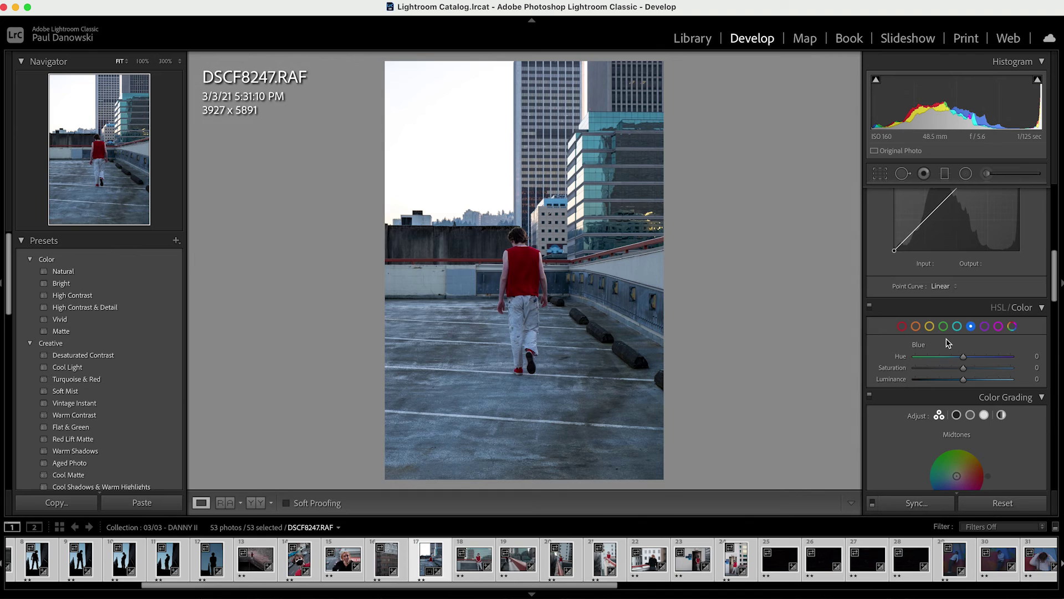
{"action": "left_click", "coordinate": [902, 326]}
{"action": "left_click_drag", "start_coordinate": [960, 361], "coordinate": [913, 359]}
{"action": "mouse_move", "coordinate": [961, 369]}
{"action": "left_mouse_down"}
{"action": "mouse_move", "coordinate": [942, 371]}
{"action": "mouse_move", "coordinate": [986, 372]}
{"action": "mouse_move", "coordinate": [975, 373]}
{"action": "left_mouse_up"}
{"action": "left_click_drag", "start_coordinate": [915, 356], "coordinate": [975, 362]}
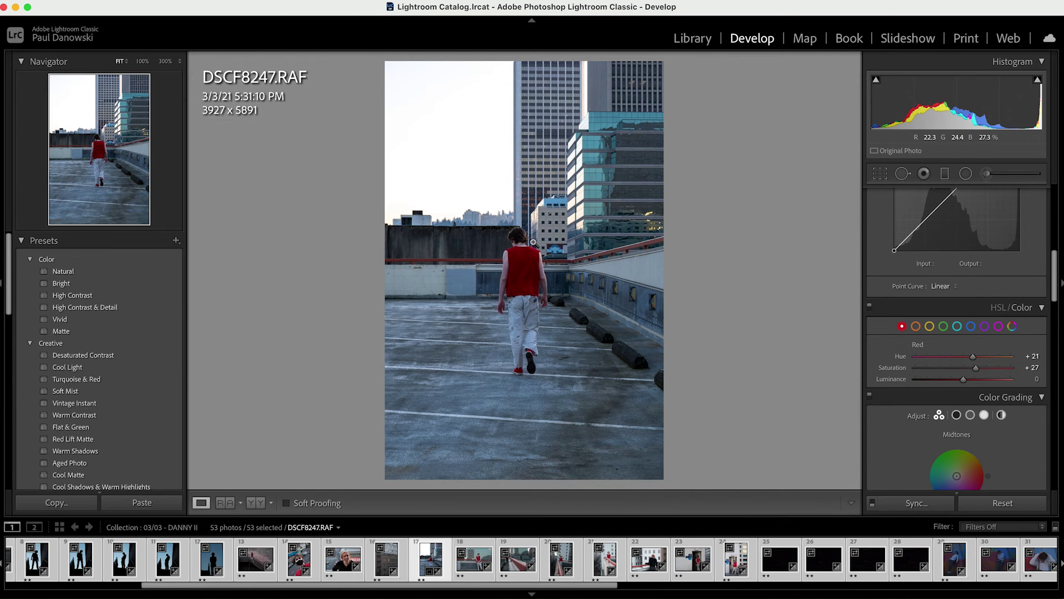
{"action": "left_click", "coordinate": [542, 310]}
{"action": "left_click", "coordinate": [537, 276]}
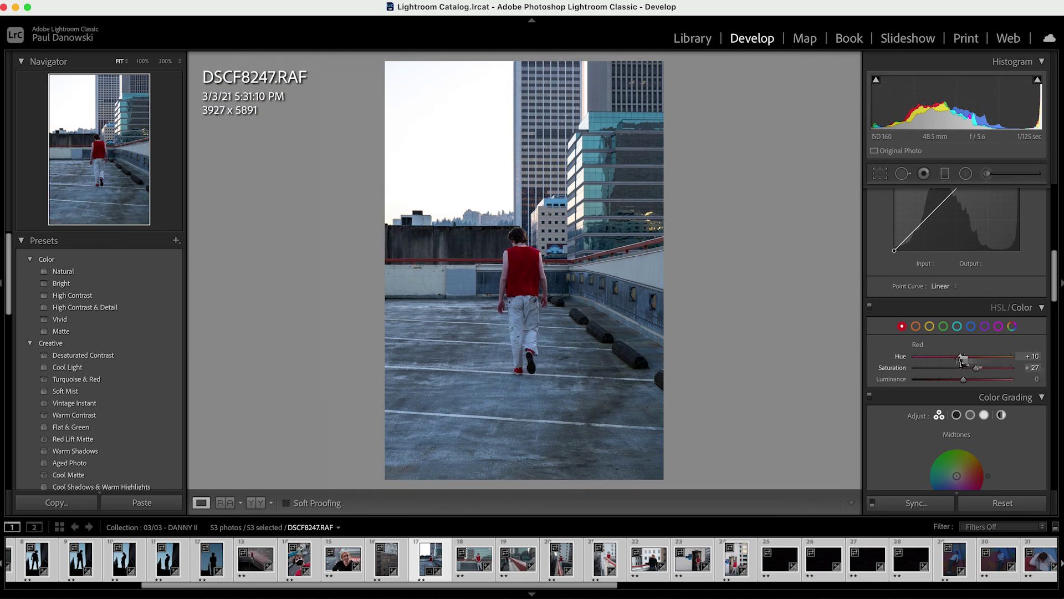
{"action": "left_click_drag", "start_coordinate": [973, 358], "coordinate": [969, 360]}
{"action": "scroll", "coordinate": [1001, 404], "scroll_direction": "down", "scroll_amount": 5}
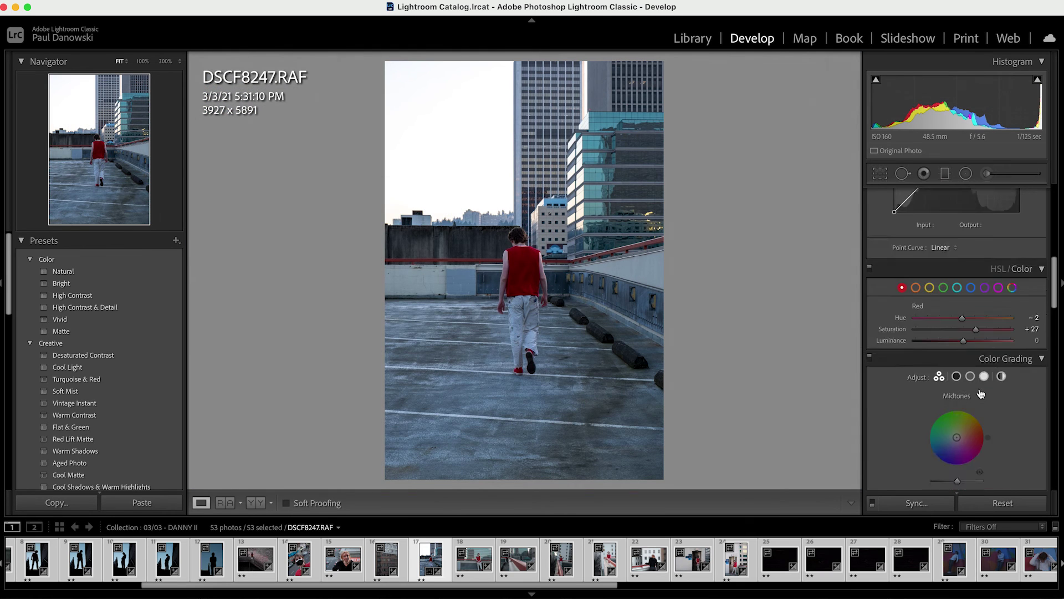
{"action": "scroll", "coordinate": [997, 399], "scroll_direction": "down", "scroll_amount": 5}
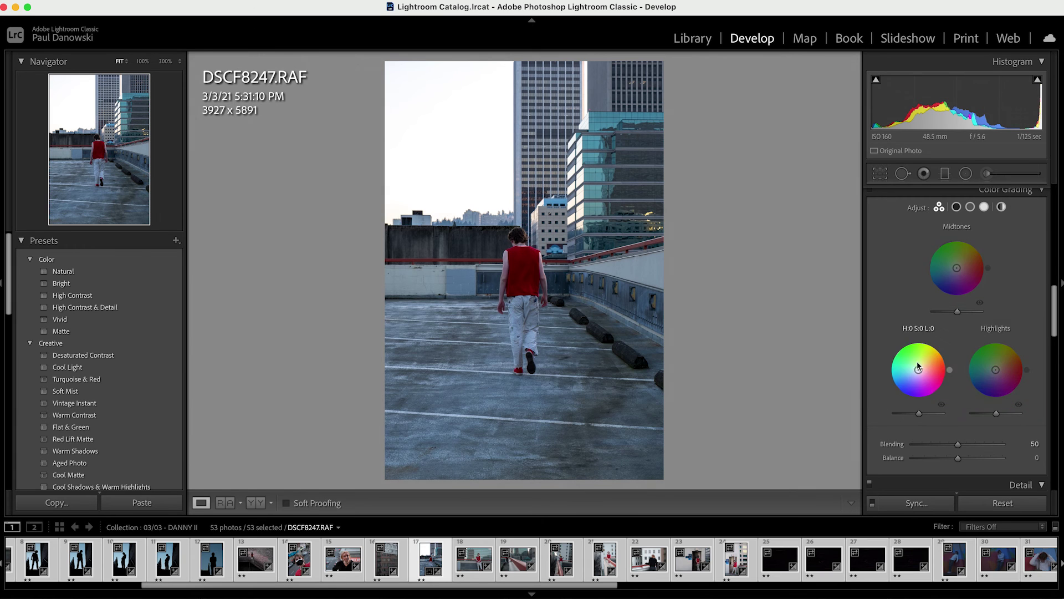
{"action": "left_click_drag", "start_coordinate": [918, 370], "coordinate": [1002, 376]}
{"action": "left_click_drag", "start_coordinate": [957, 268], "coordinate": [965, 271]}
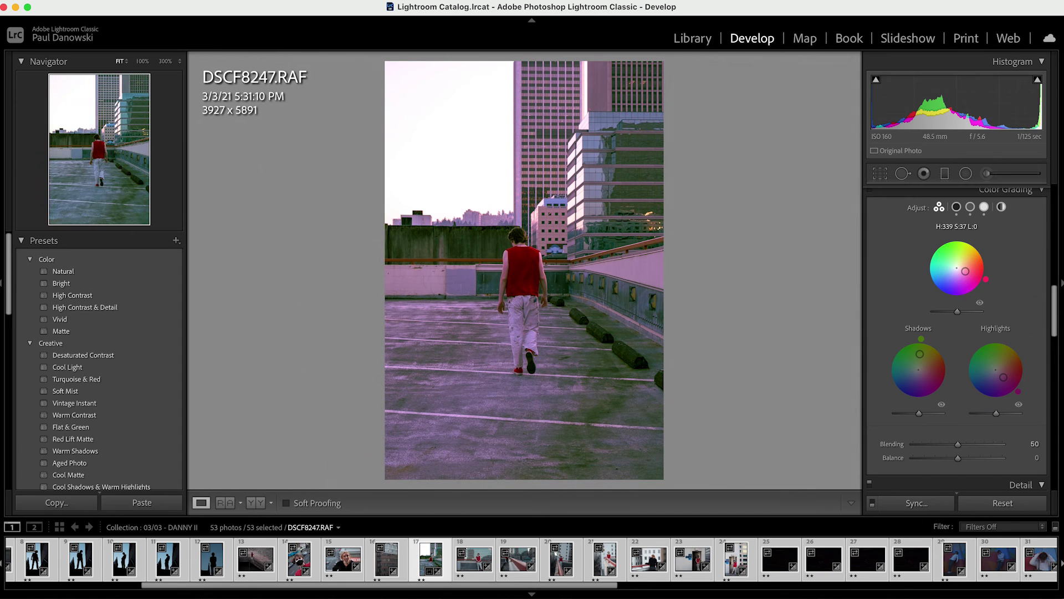
{"action": "left_click_drag", "start_coordinate": [958, 311], "coordinate": [951, 312]}
{"action": "double_click", "coordinate": [951, 312]}
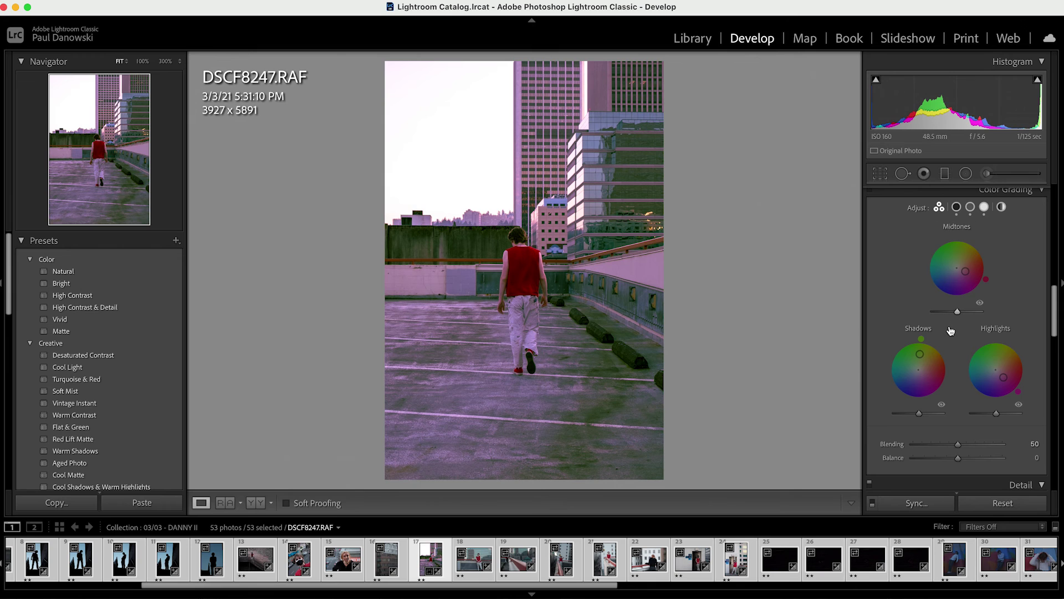
{"action": "key", "text": "super+z"}
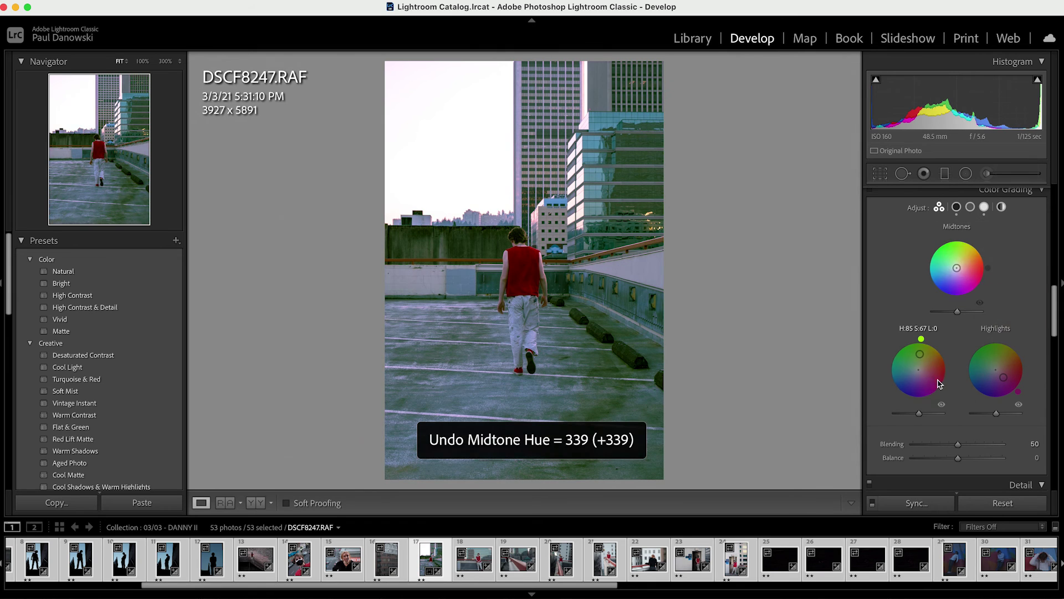
{"action": "key", "text": "super+z"}
{"action": "key", "text": "super+z"}
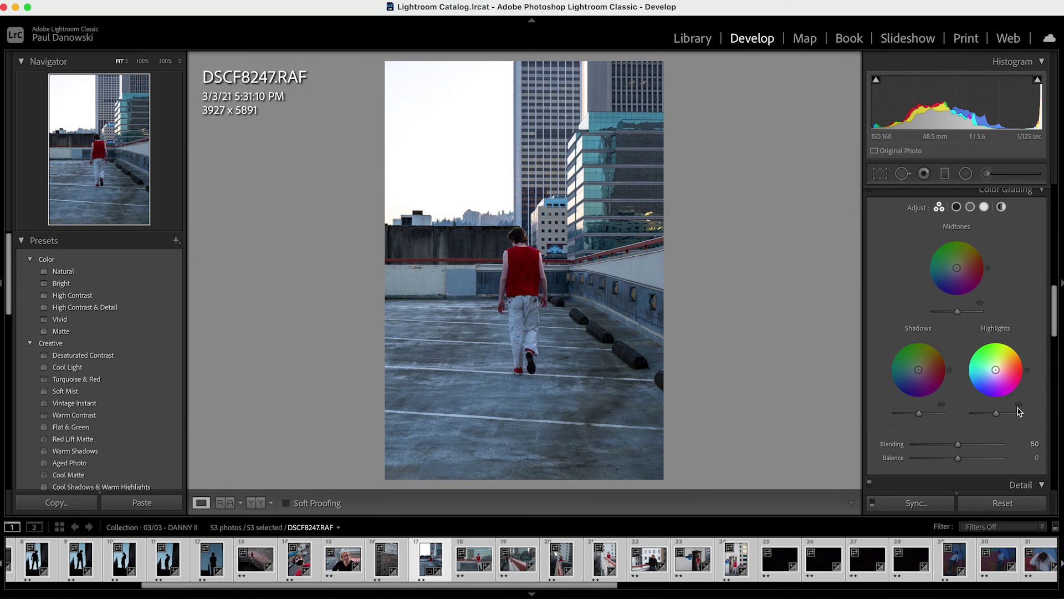
{"action": "scroll", "coordinate": [1012, 397], "scroll_direction": "down", "scroll_amount": 10}
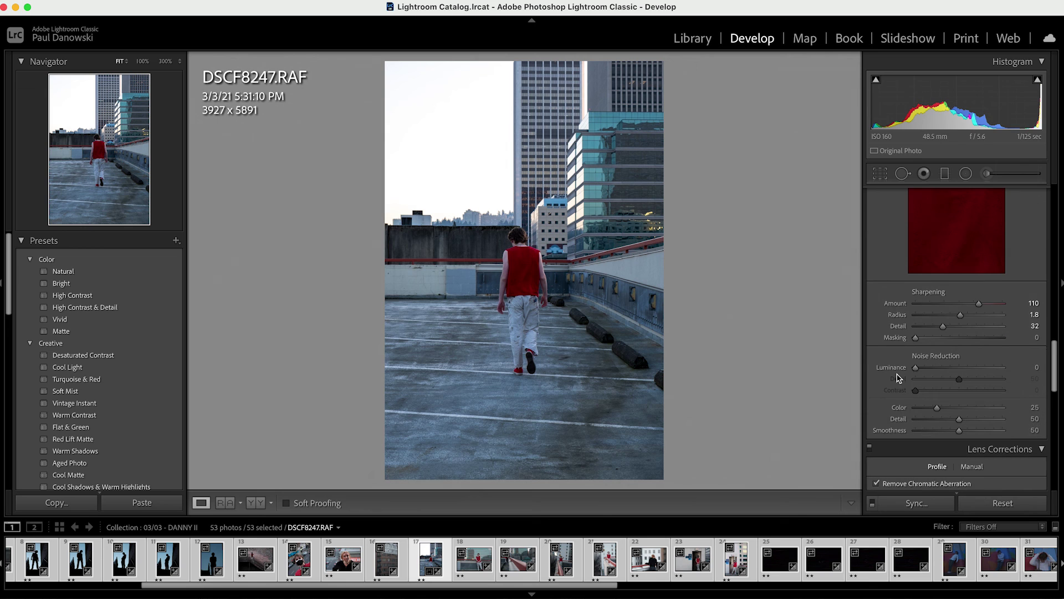
{"action": "scroll", "coordinate": [976, 443], "scroll_direction": "down", "scroll_amount": 4}
{"action": "scroll", "coordinate": [936, 310], "scroll_direction": "up", "scroll_amount": 15}
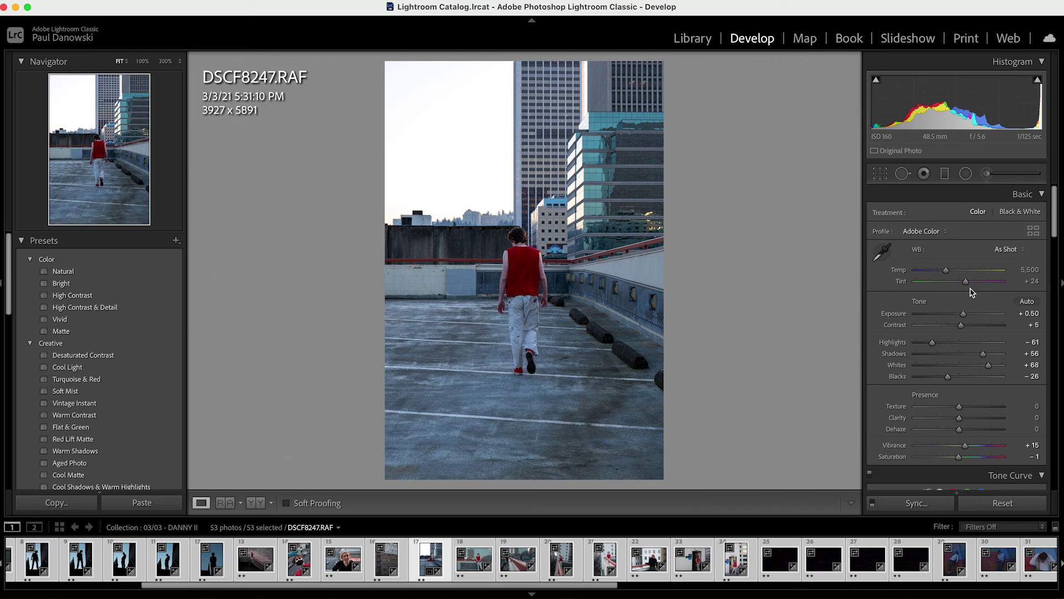
{"action": "left_click", "coordinate": [988, 173]}
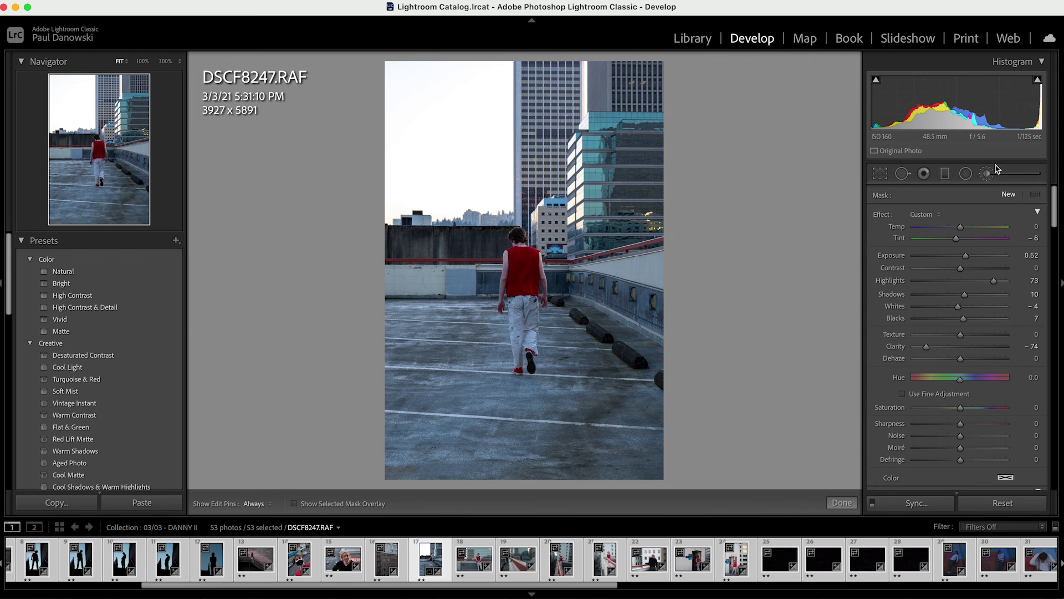
{"action": "left_click", "coordinate": [945, 173]}
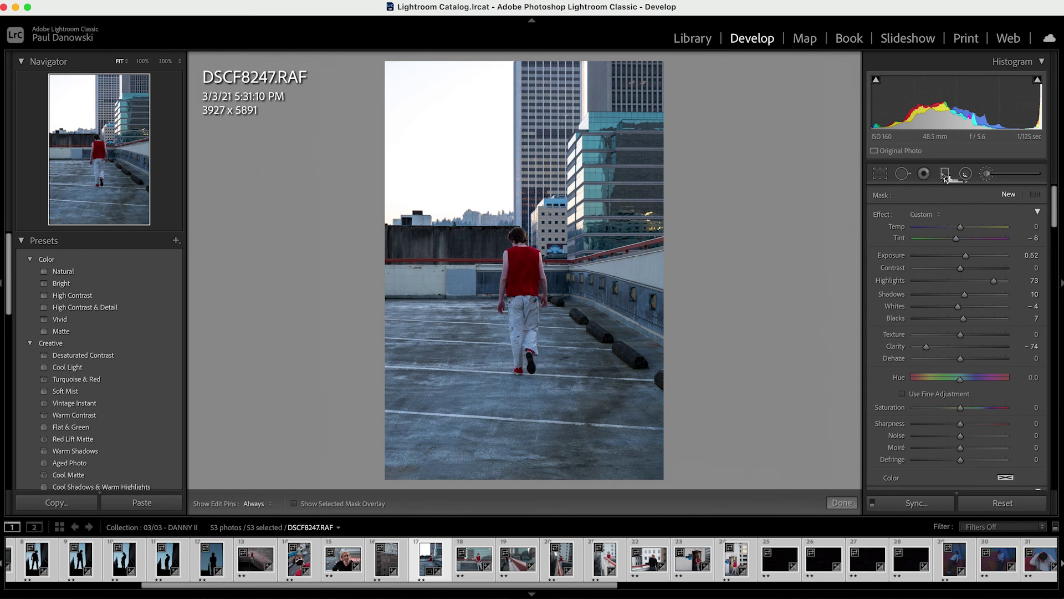
{"action": "left_click", "coordinate": [881, 173]}
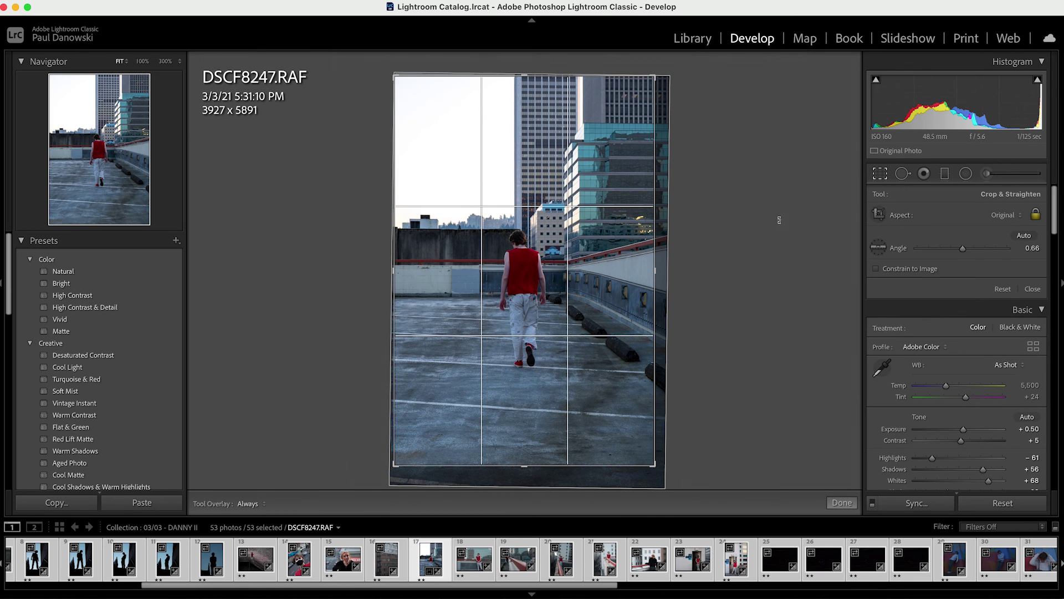
{"action": "key", "text": "r"}
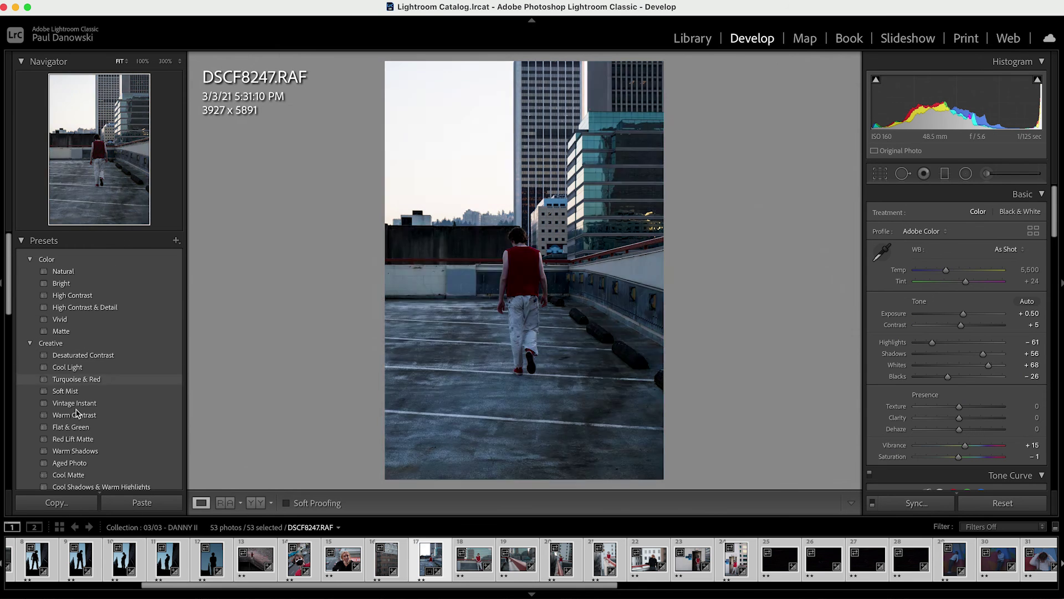
- Apply the Cool Matte Creative preset, then set Contrast to -8 and Exposure to +1.10
{"action": "scroll", "coordinate": [113, 377], "scroll_direction": "down", "scroll_amount": 5}
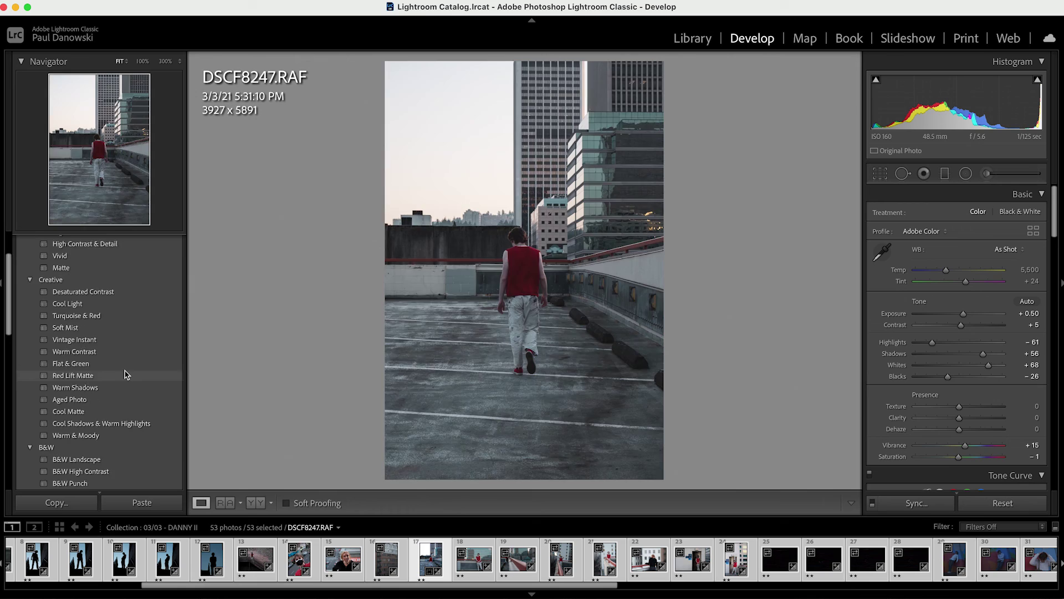
{"action": "scroll", "coordinate": [122, 383], "scroll_direction": "down", "scroll_amount": 2}
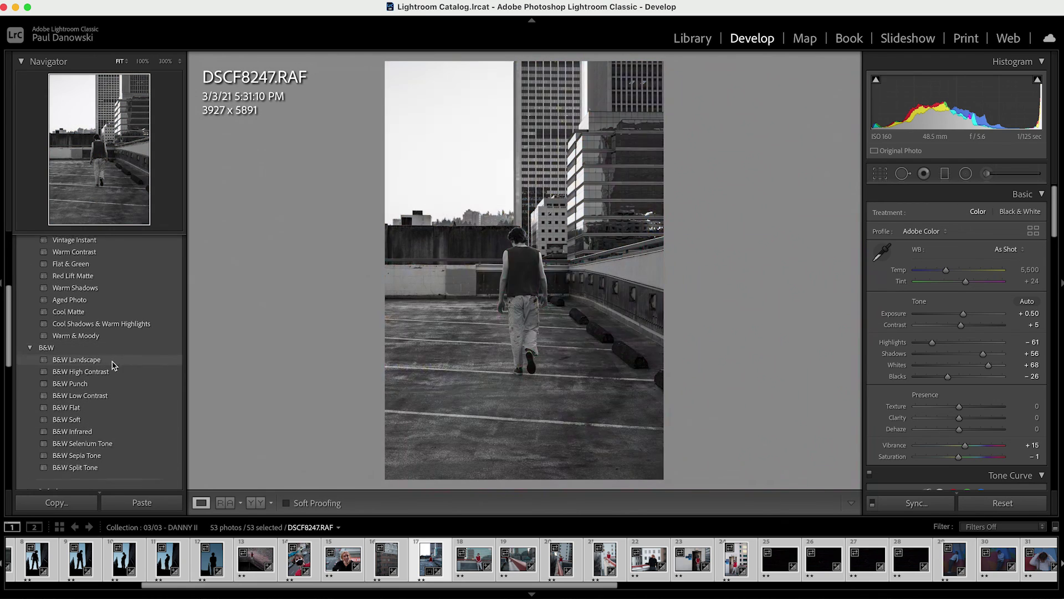
{"action": "scroll", "coordinate": [101, 357], "scroll_direction": "up", "scroll_amount": 2}
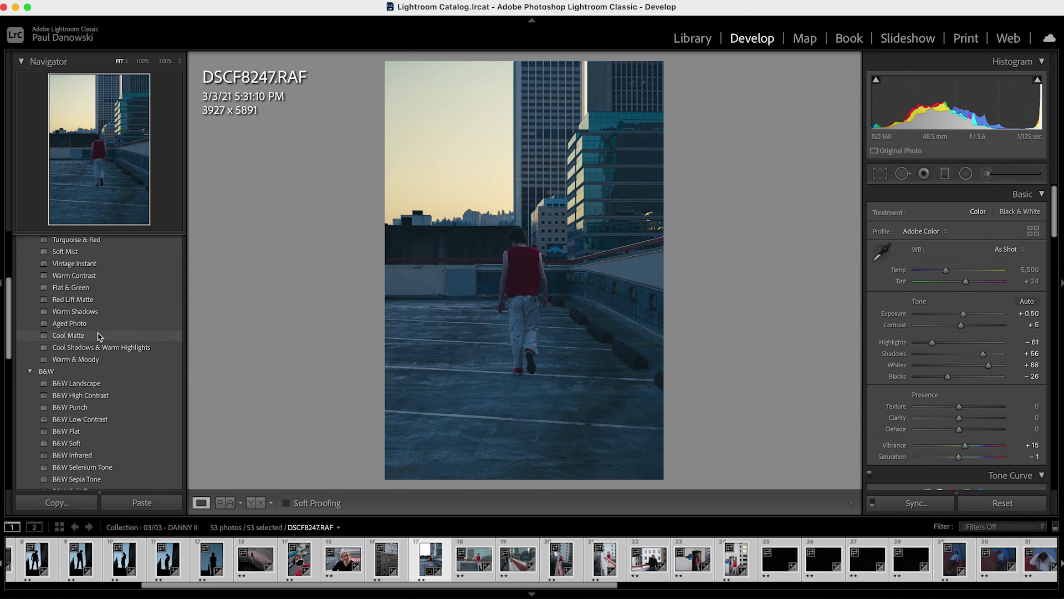
{"action": "left_click", "coordinate": [99, 336]}
{"action": "scroll", "coordinate": [135, 383], "scroll_direction": "up", "scroll_amount": 1}
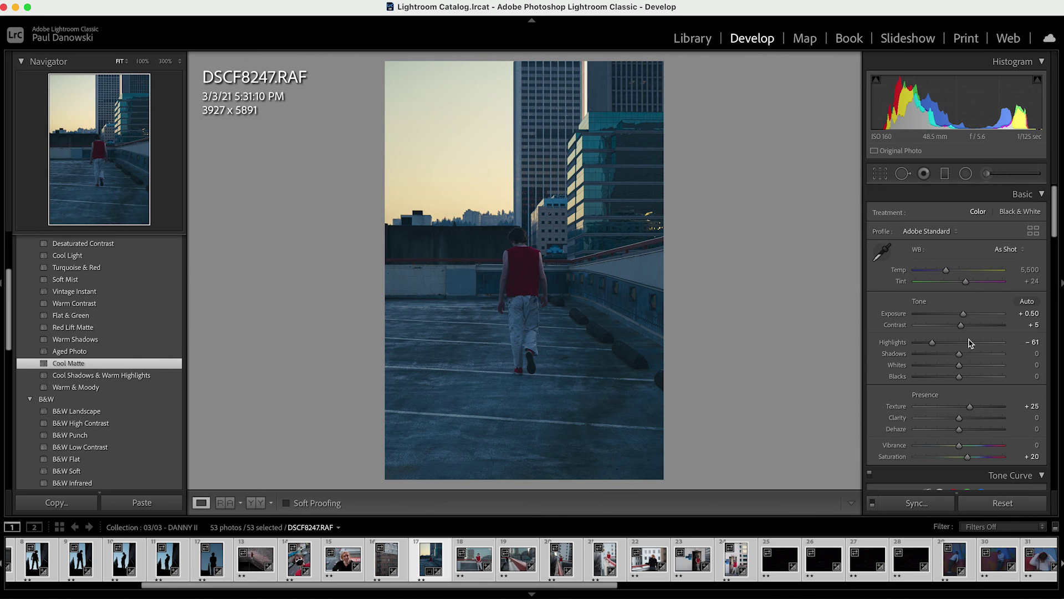
{"action": "mouse_move", "coordinate": [961, 325]}
{"action": "left_mouse_down"}
{"action": "mouse_move", "coordinate": [970, 327]}
{"action": "mouse_move", "coordinate": [952, 330]}
{"action": "mouse_move", "coordinate": [969, 314]}
{"action": "left_mouse_up"}
{"action": "scroll", "coordinate": [131, 370], "scroll_direction": "up", "scroll_amount": 3}
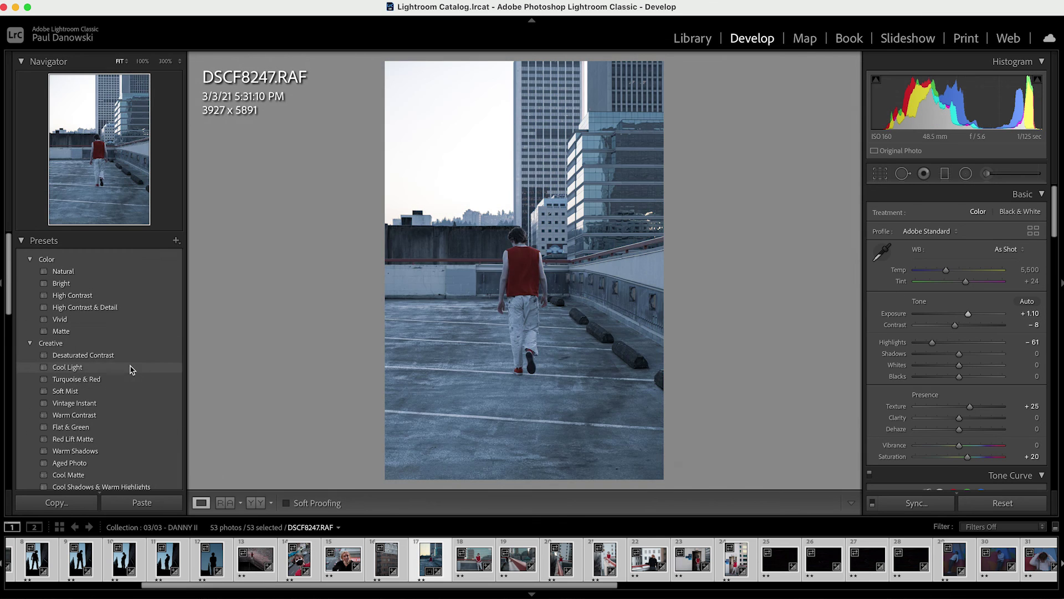